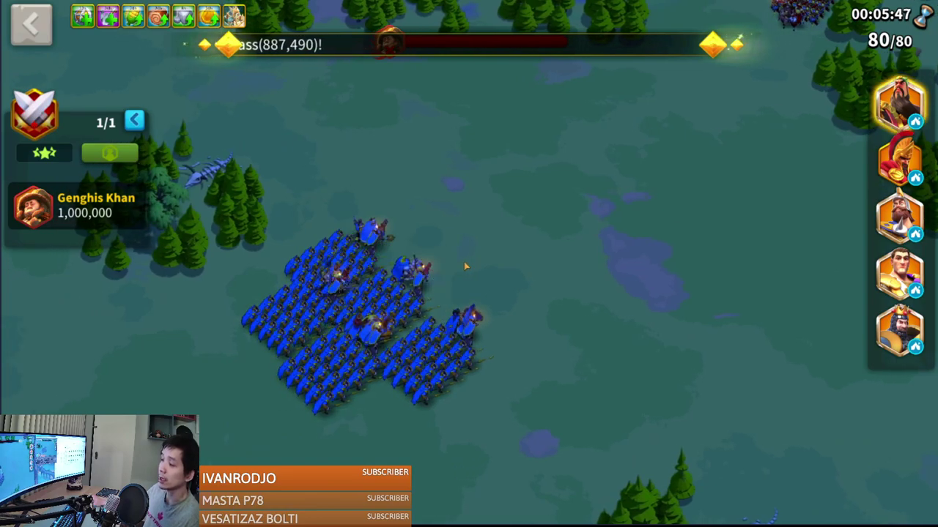
Step: Select the Charles Martel, Guan Yu, Leonidas I, Constantine I and Richard I armies in turn to inspect each one's troop count
left_click(899, 216)
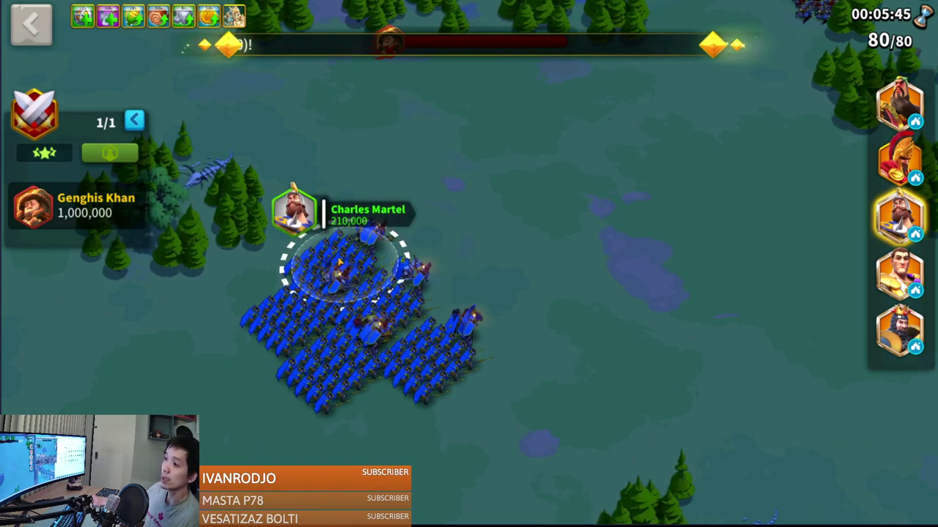
left_click(900, 102)
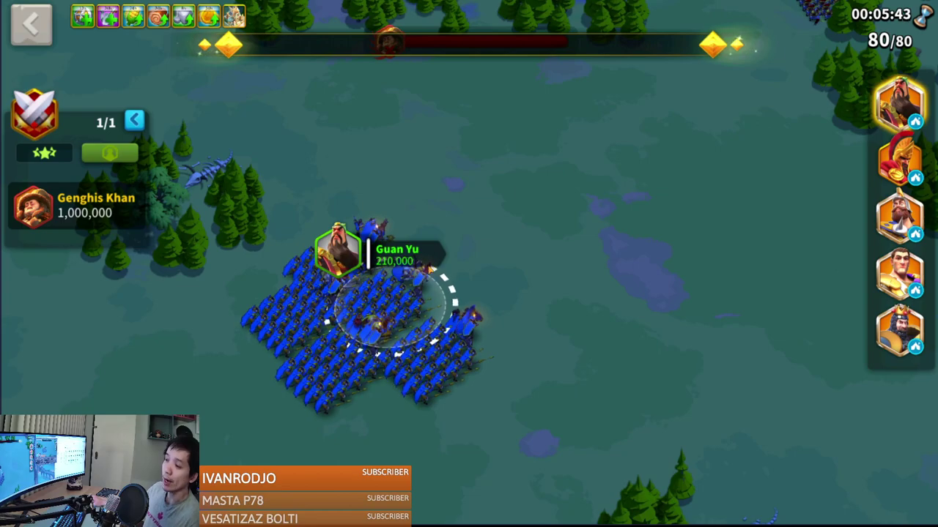
left_click(899, 158)
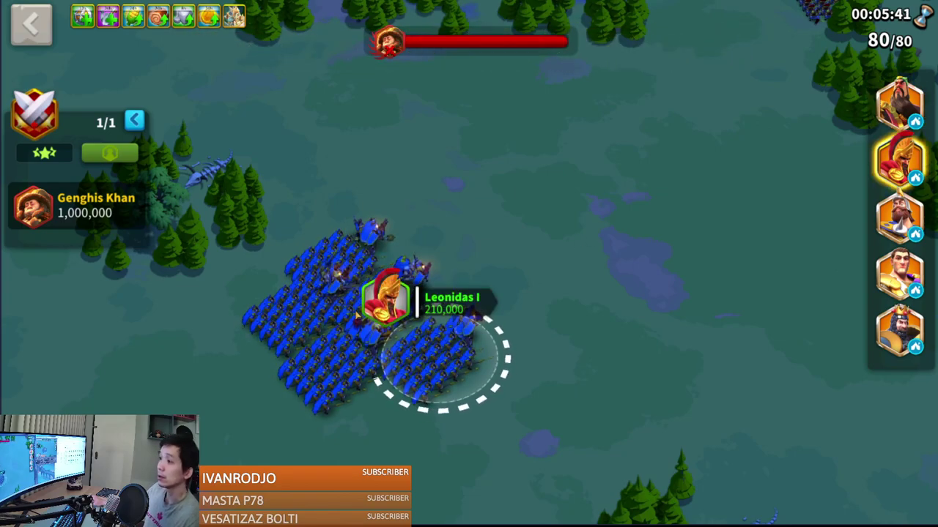
left_click(293, 315)
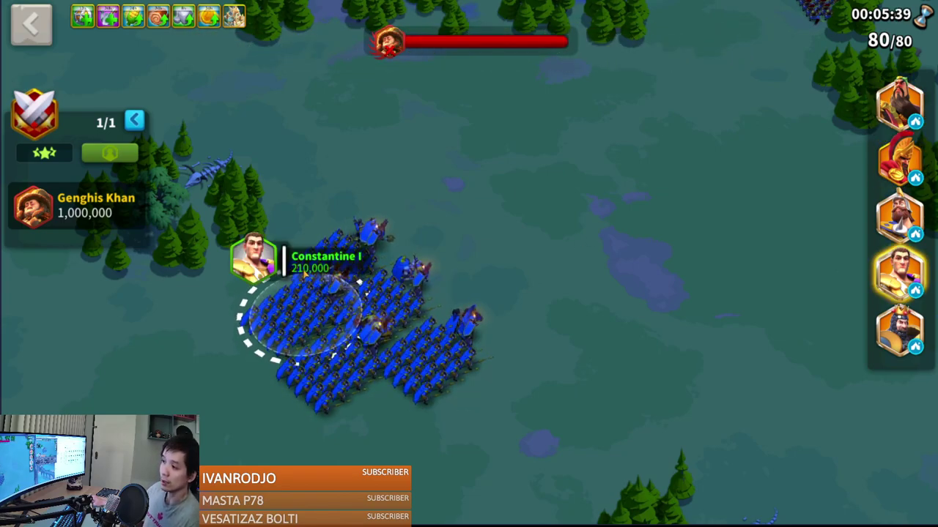
left_click(331, 383)
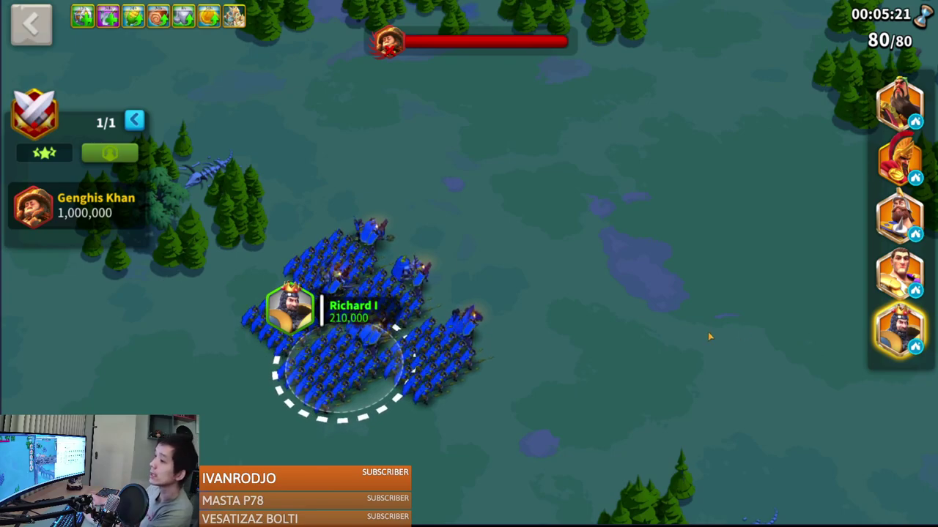
left_click(631, 321)
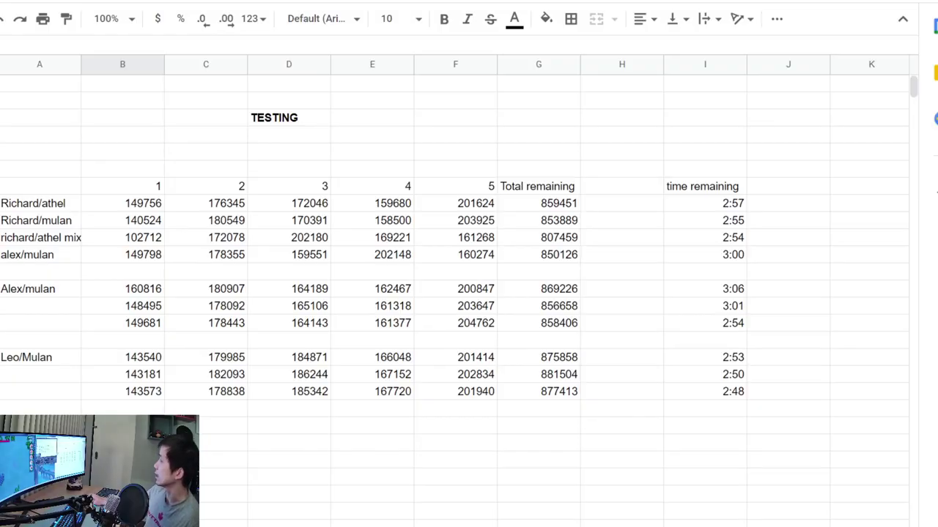
Step: Switch to the testing spreadsheet and highlight the Richard/athel and Richard/mulan results through the Total remaining column
left_click(28, 206)
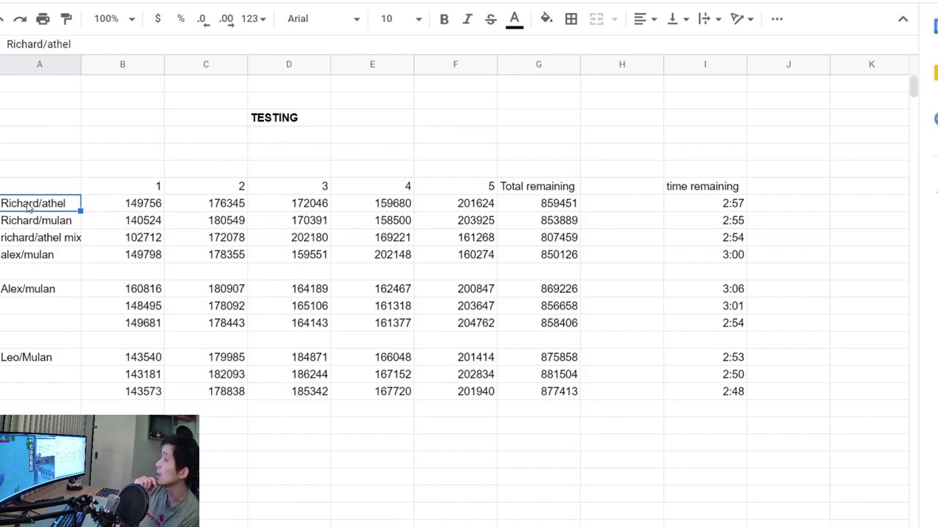
left_click(51, 139)
left_click_drag(6, 208, 580, 225)
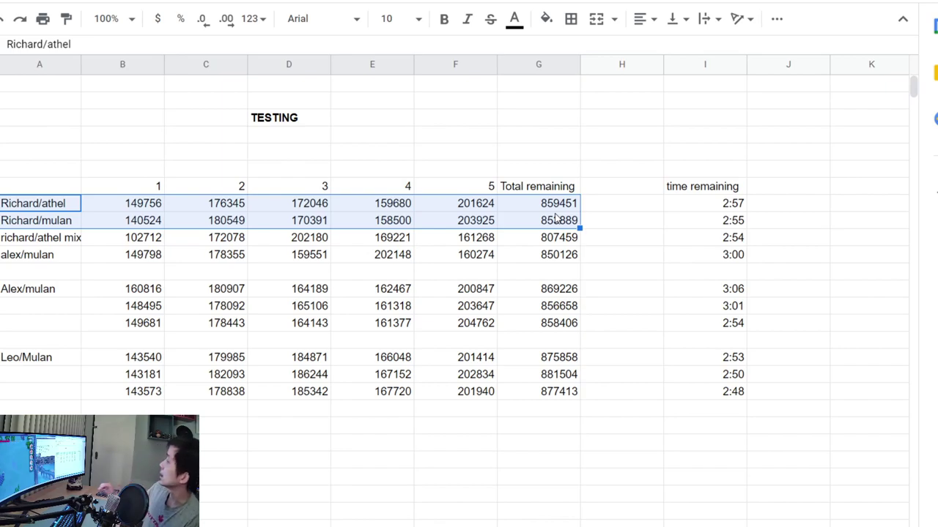
Step: Examine the richard/athel mixed row and compare its total remaining with that of the Richard/athel row
left_click(59, 243)
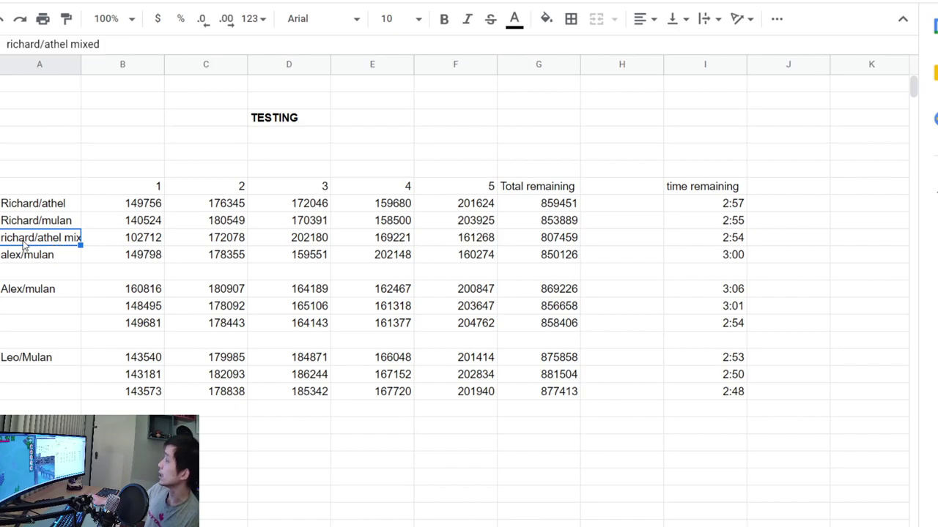
key("shift+space")
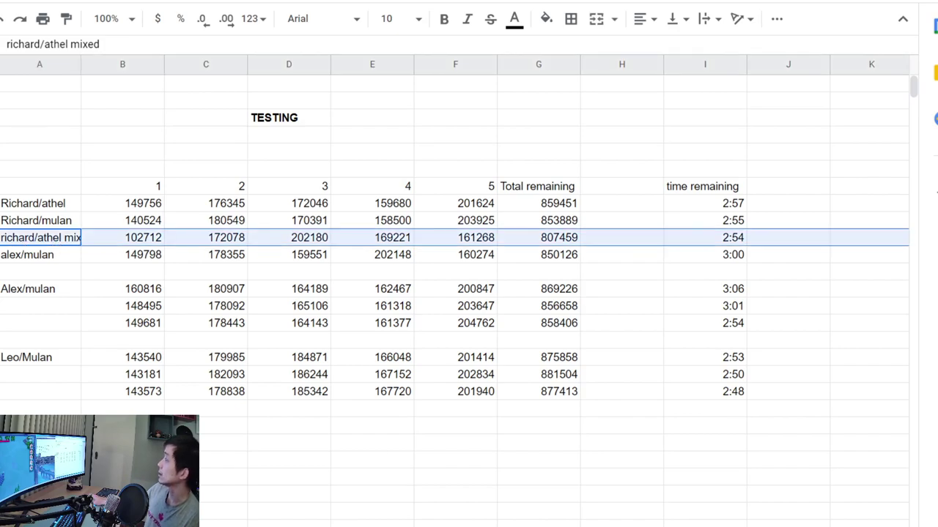
left_click(554, 240)
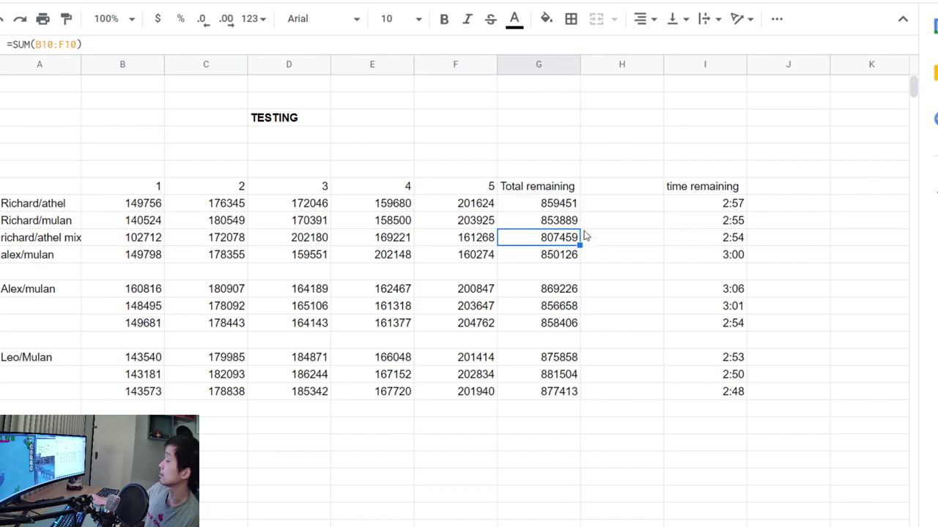
left_click(546, 203)
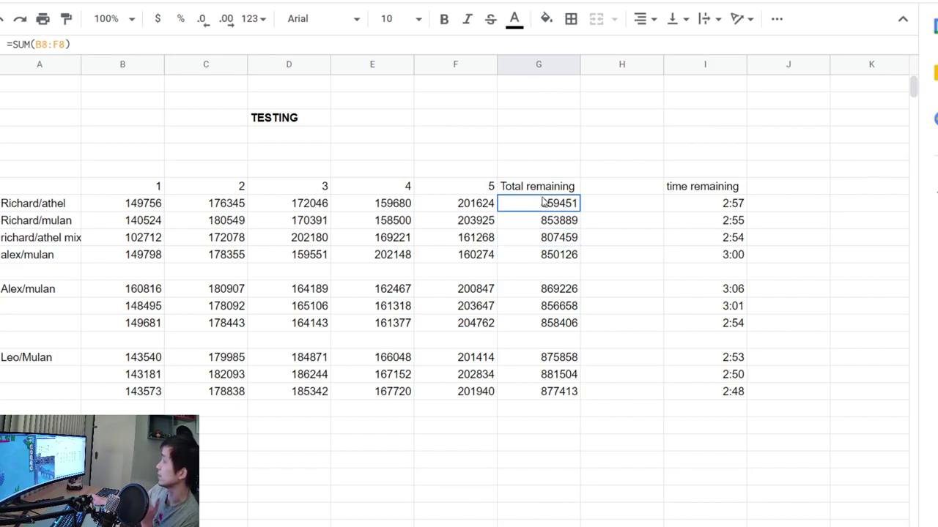
left_click(548, 240)
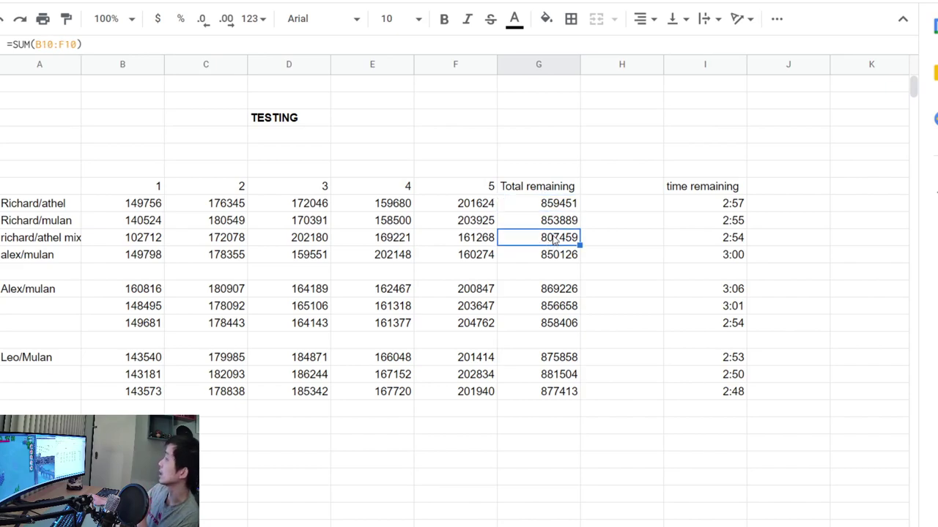
left_click(545, 206)
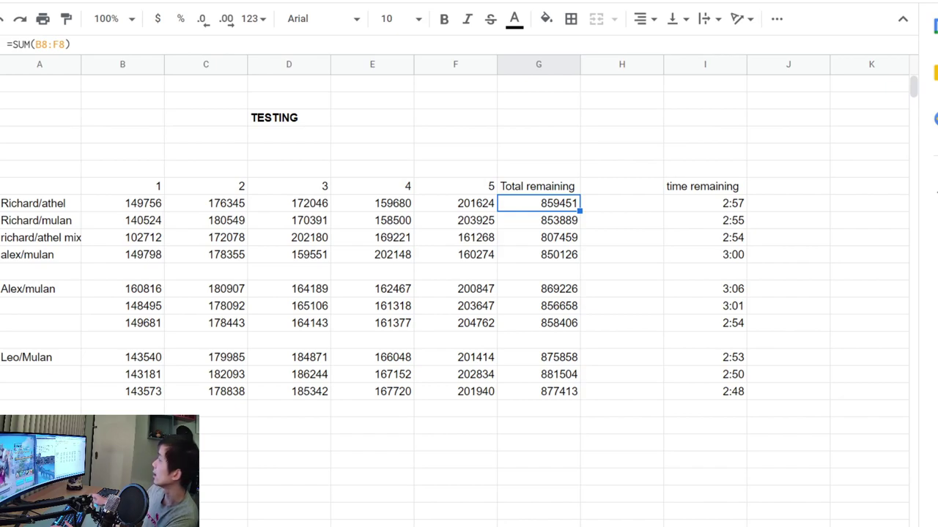
Step: Compare the total remaining of the alex/mulan row directly below richard/athel mixed with that of Richard/athel
left_click(51, 256)
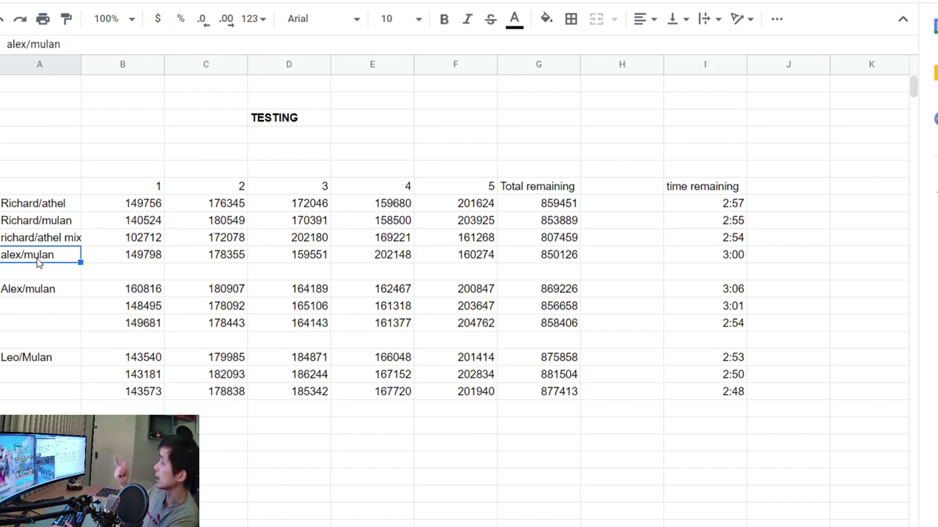
left_click(32, 198)
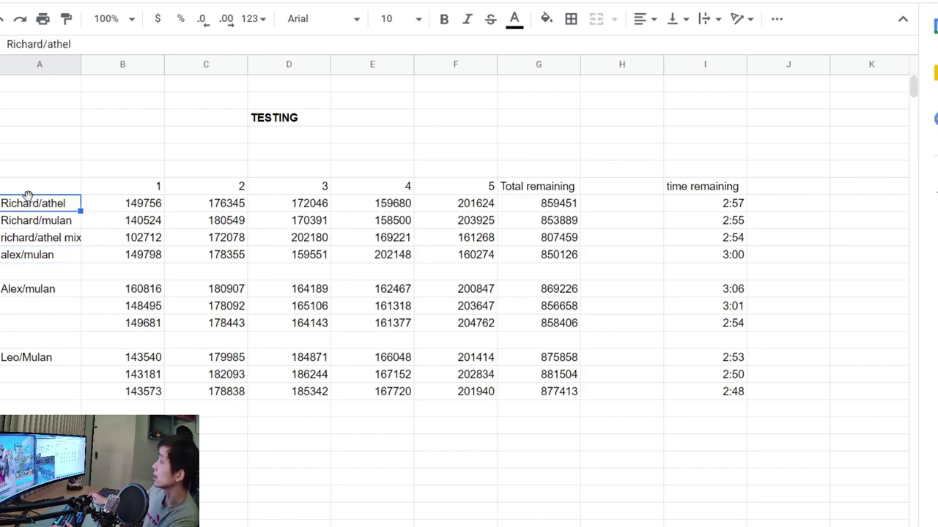
left_click(37, 260)
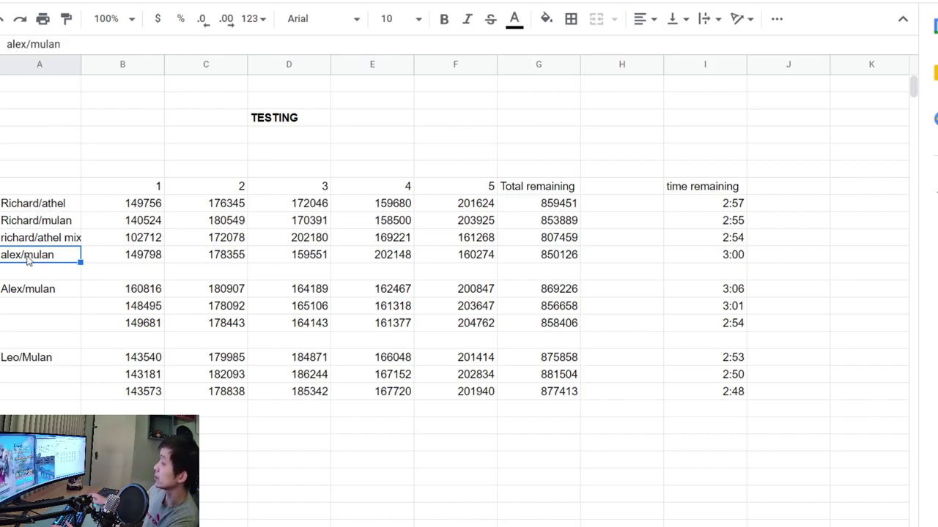
left_click(550, 261)
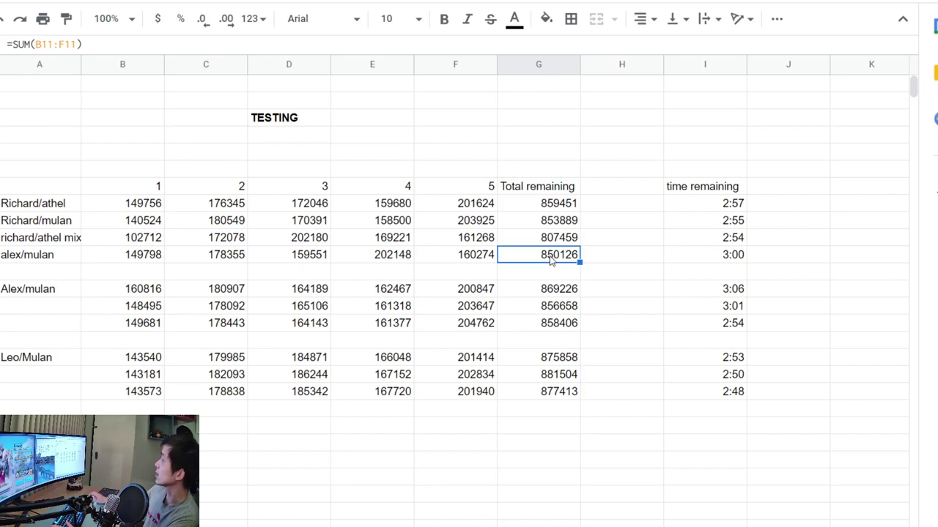
left_click(529, 209)
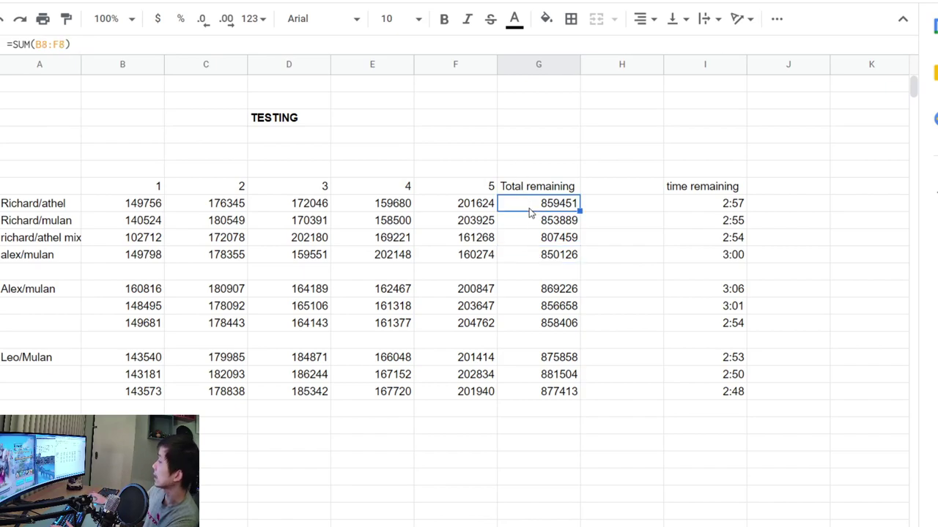
left_click(540, 254)
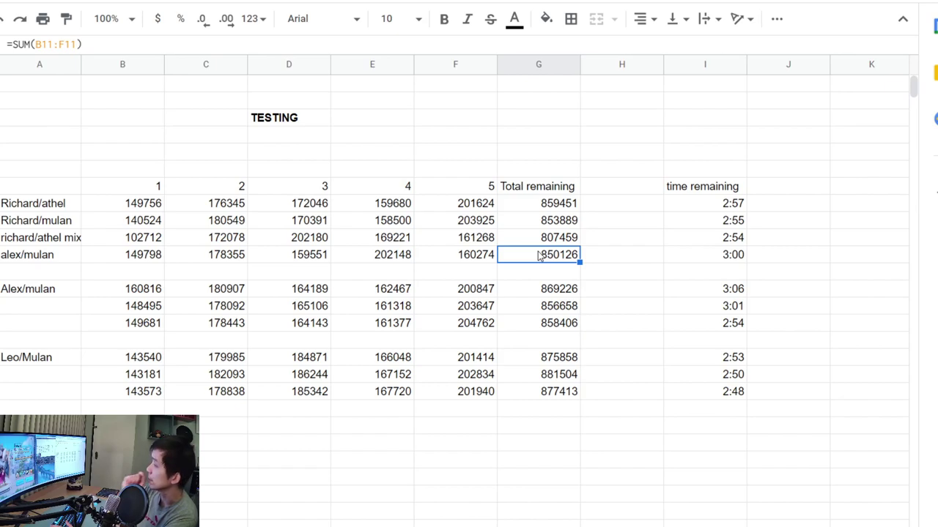
Step: Highlight the entire alex/mulan row 11 and the entire Richard/athel row 8 in turn to compare all their results
left_click(0, 254)
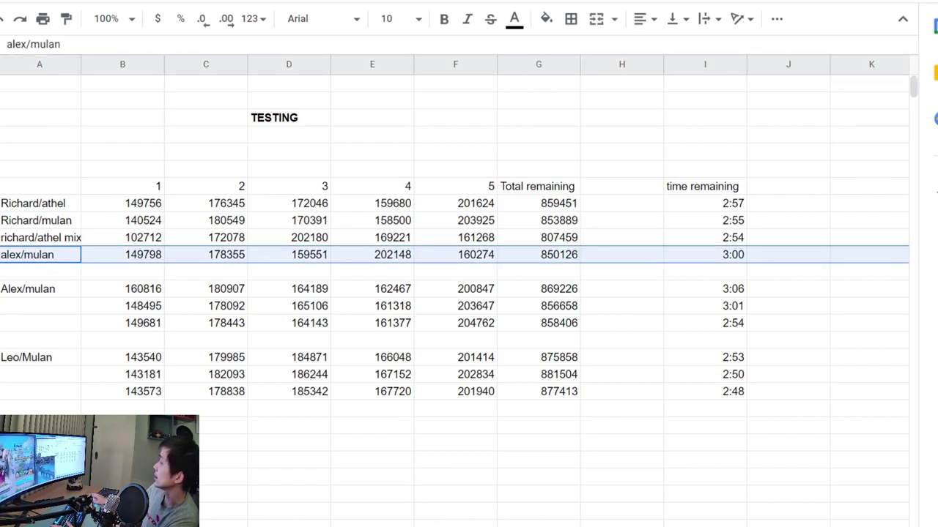
left_click(0, 203)
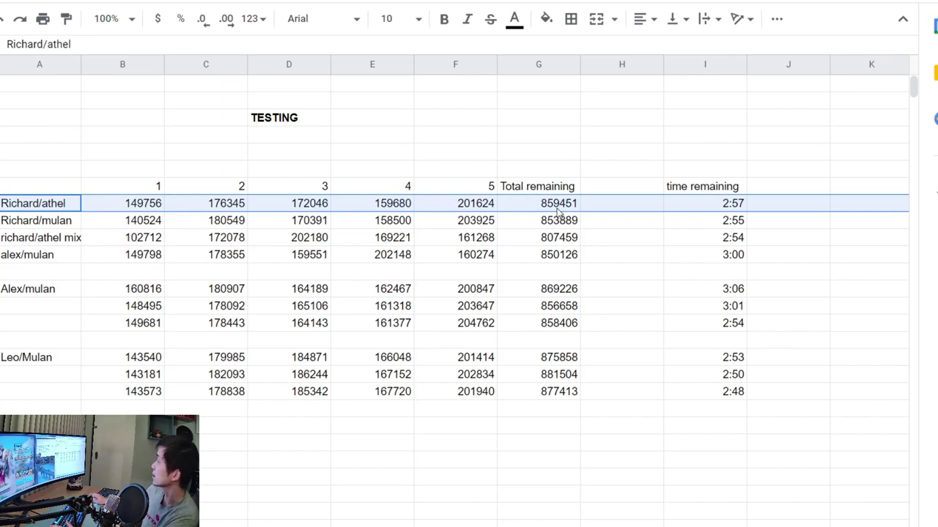
left_click(28, 260)
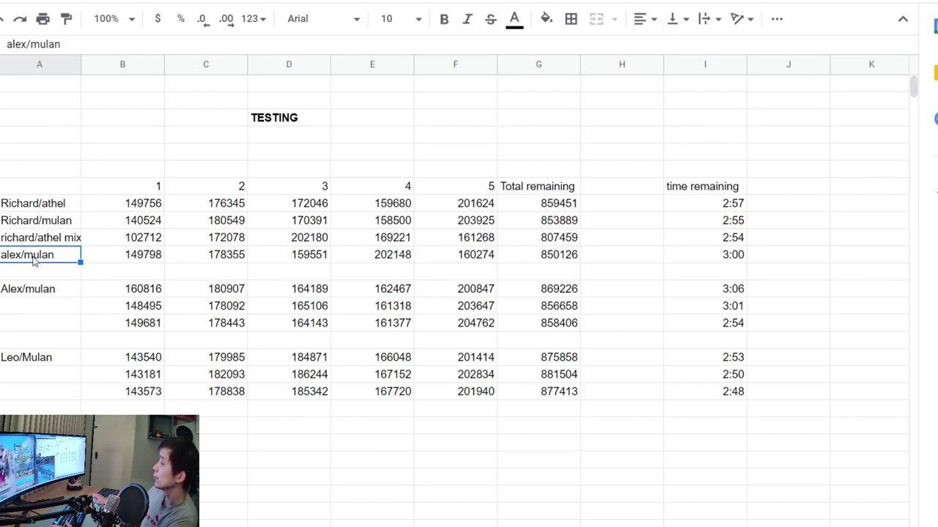
Step: Locate the separate Alex/mulan and Leo/Mulan groups of three test runs each
left_click(17, 293)
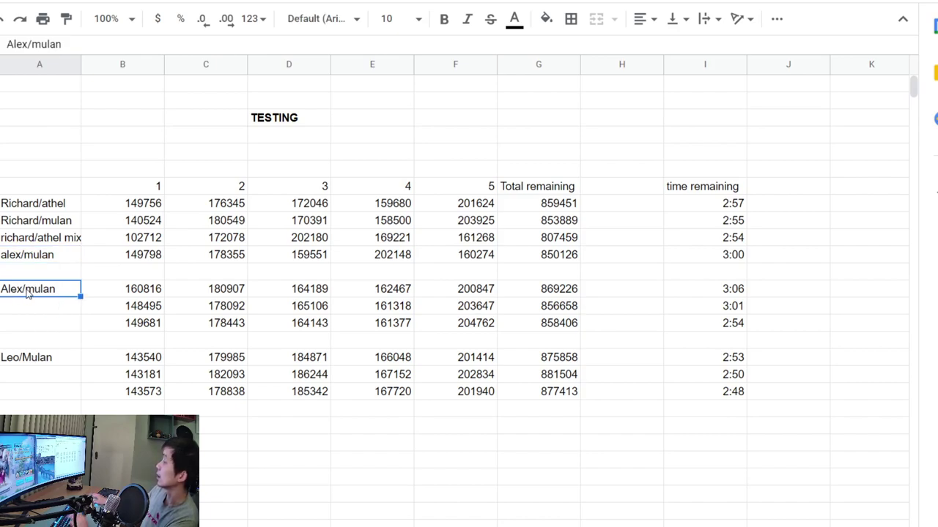
left_click(22, 360)
scroll(38, 402, "down", 1)
scroll(39, 402, "up", 1)
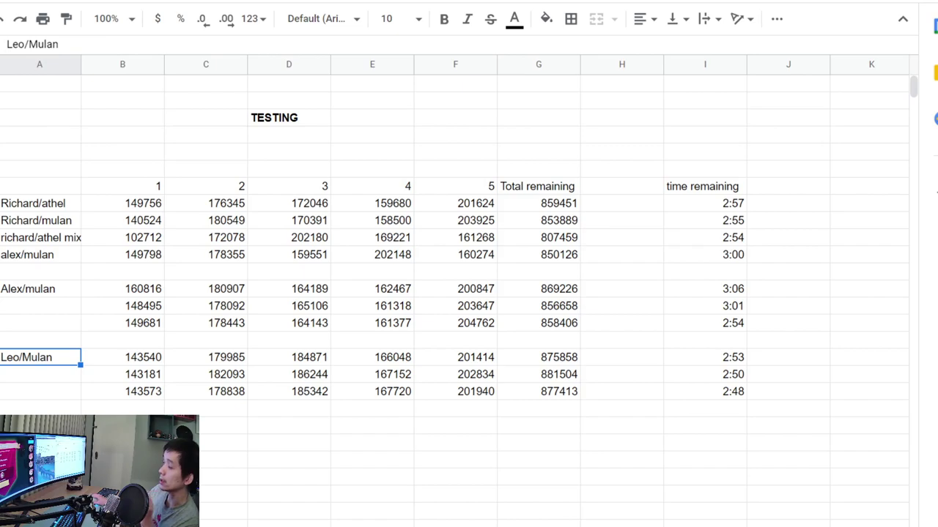
Step: Examine the three-run Alex/mulan group's results in B13:G15 and compare the totals of its first and third runs
left_click(11, 291)
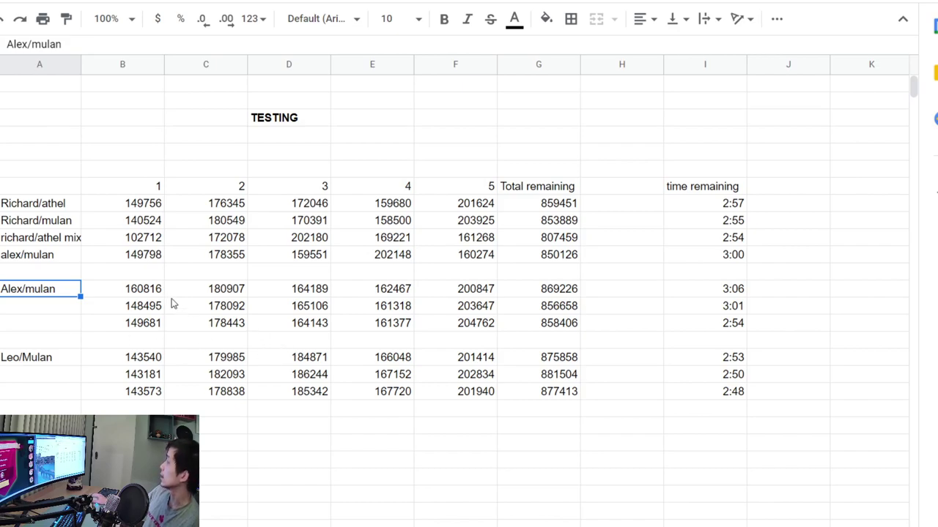
left_click_drag(128, 288, 553, 322)
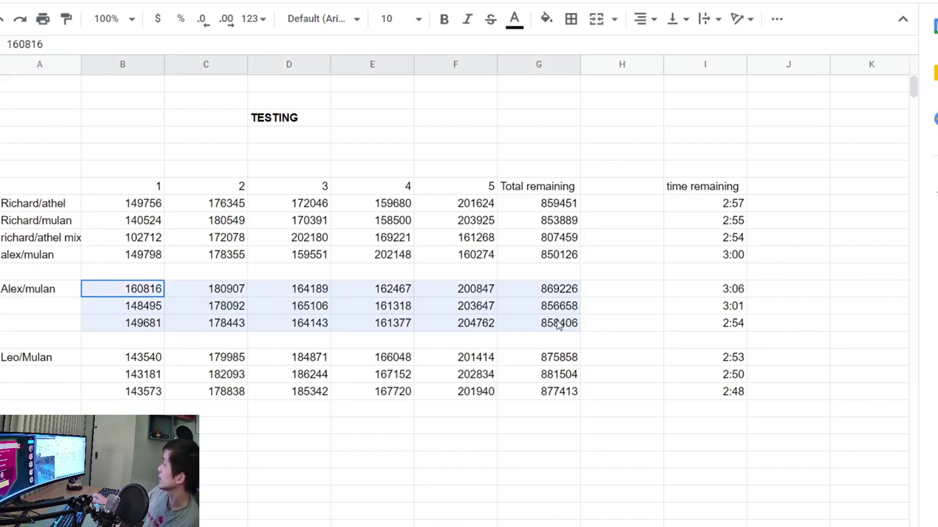
left_click(540, 331)
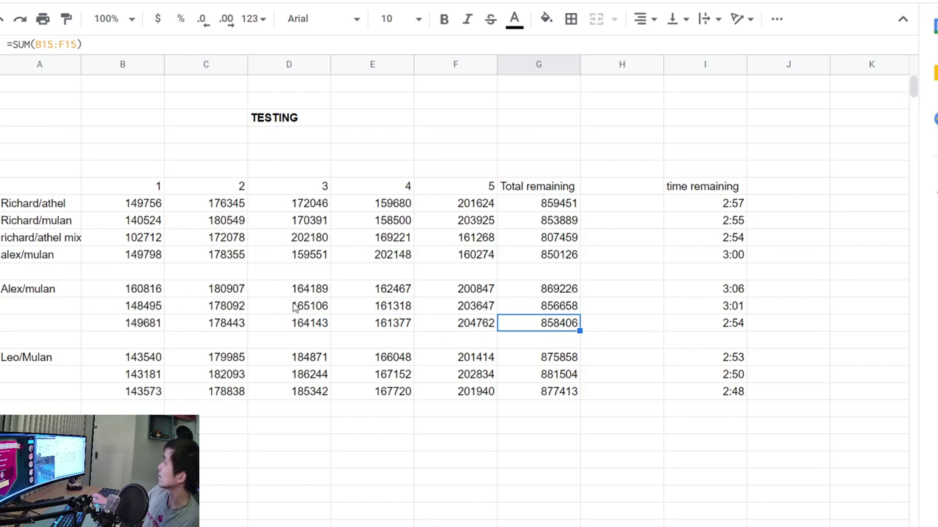
left_click(545, 293)
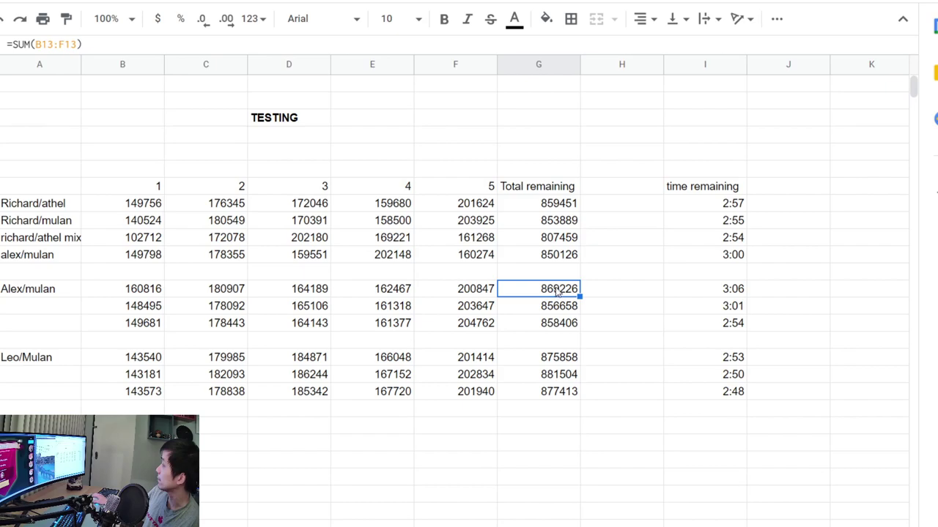
left_click(554, 327)
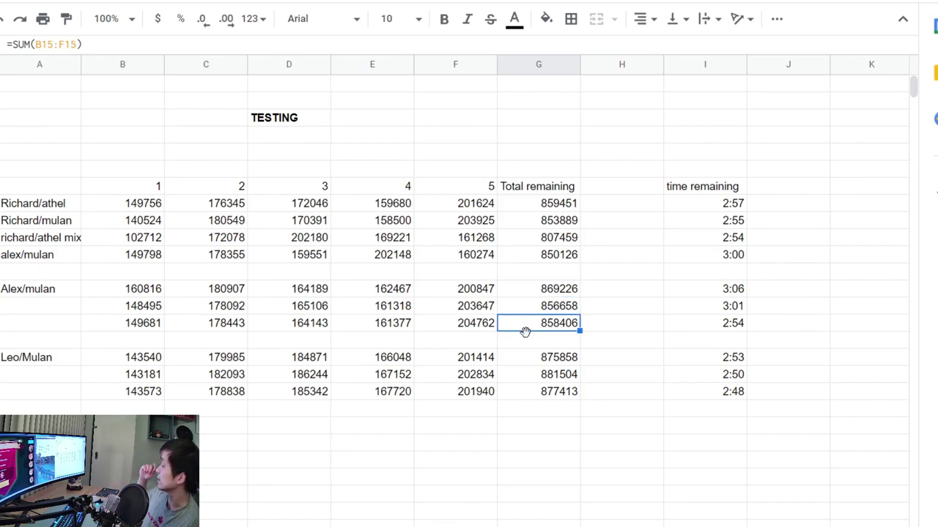
Step: Review the total remaining for each of the three Leo/Mulan runs in G17 to G19, leaving the formulas intact
left_click(60, 361)
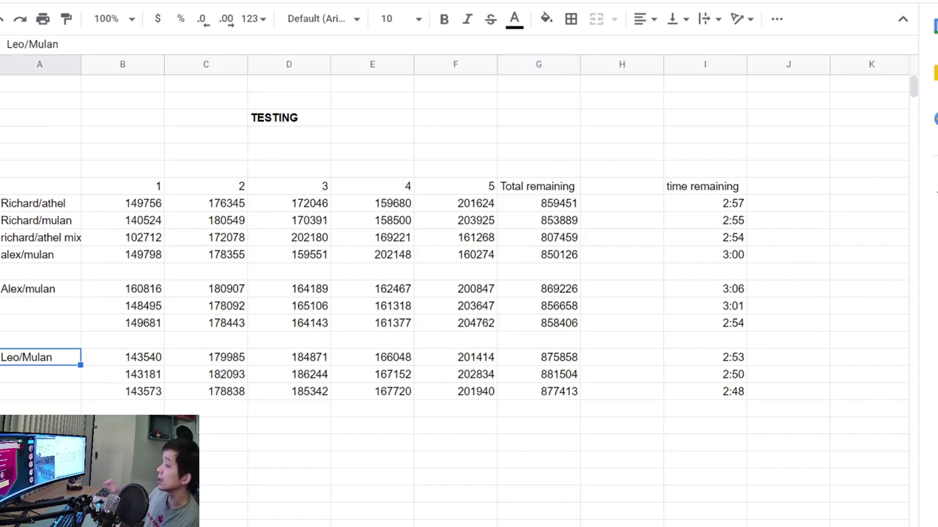
left_click(540, 357)
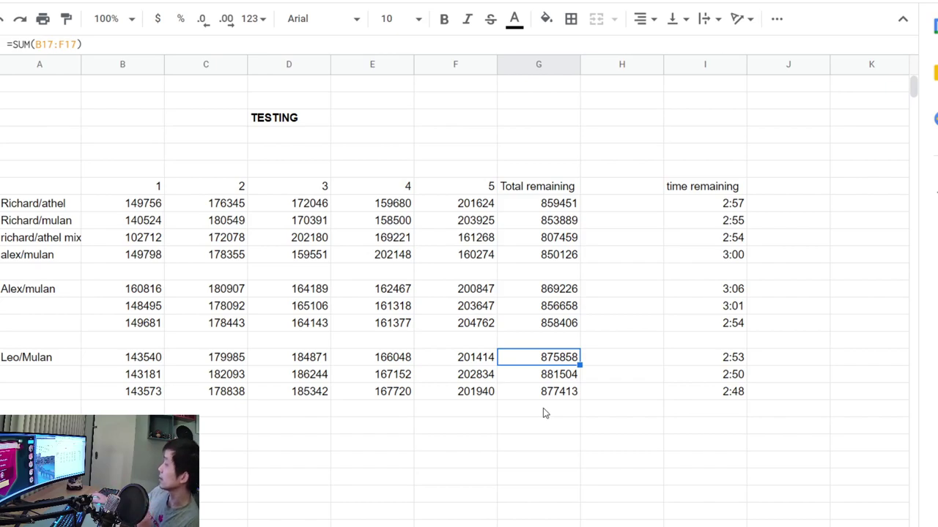
left_click(542, 372)
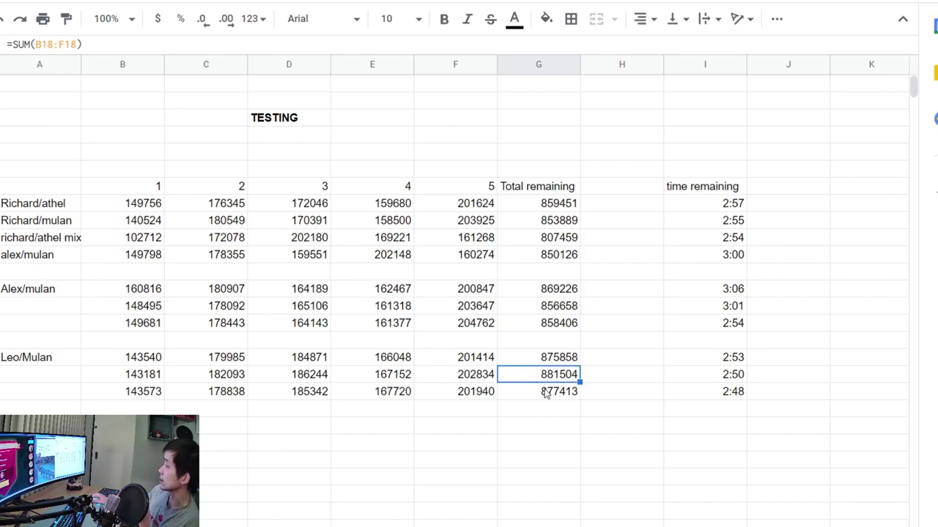
left_click(544, 393)
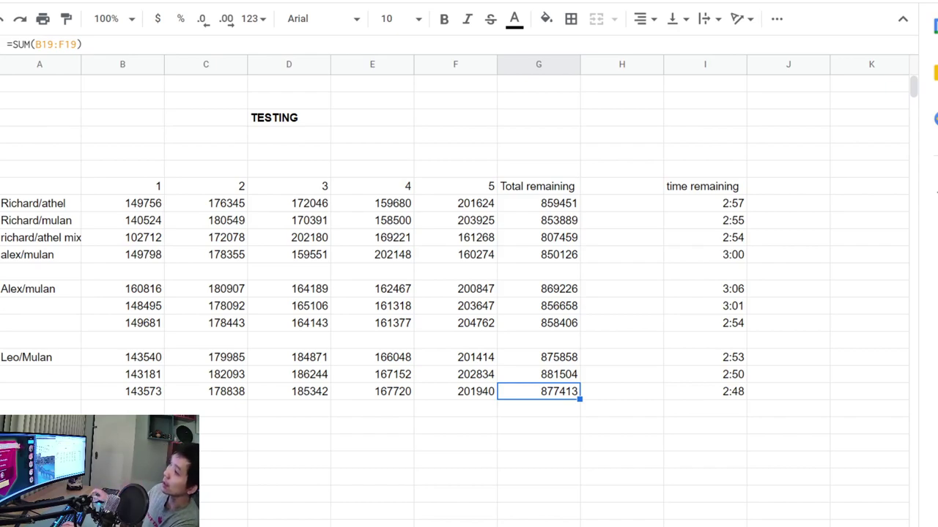
type("w")
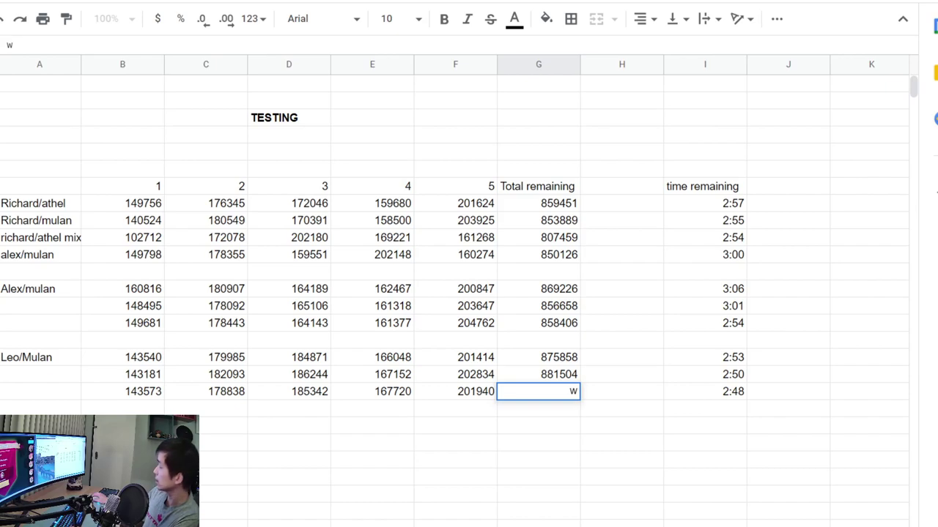
key("Escape")
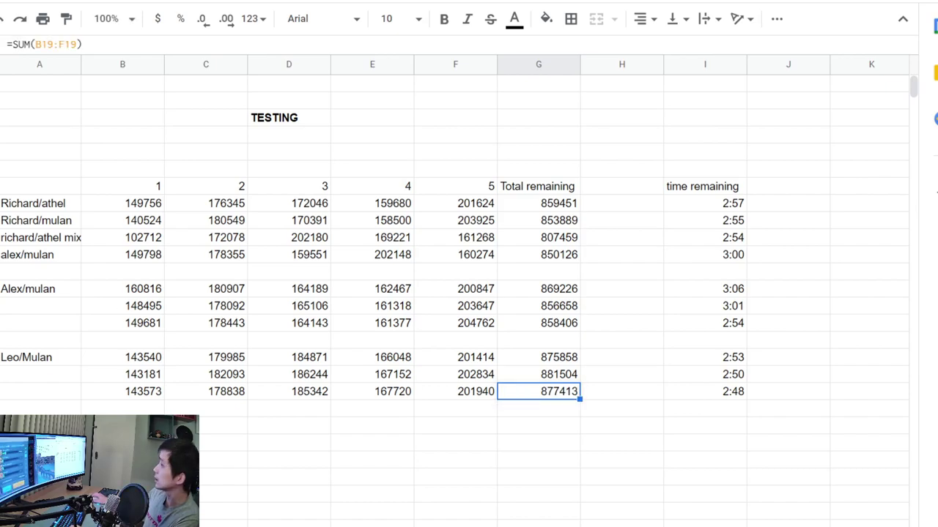